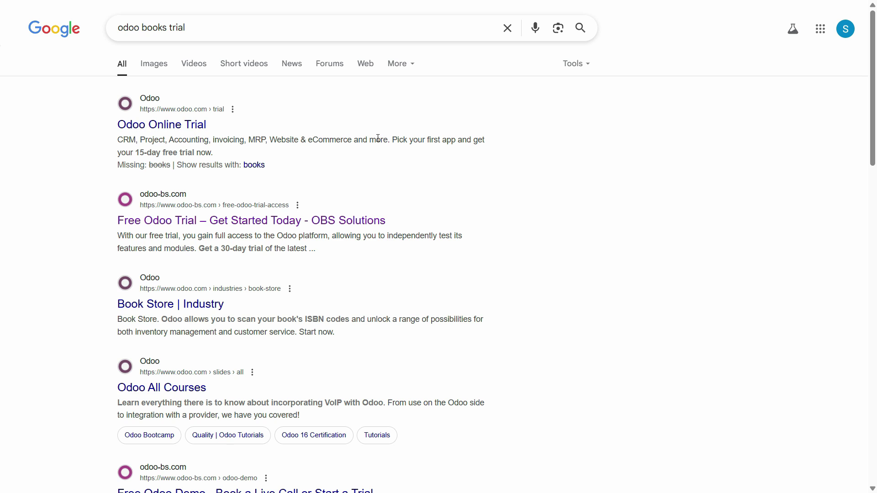
- Open the 'Odoo Online Trial' result from the Google search results
{"action": "left_click", "coordinate": [167, 127]}
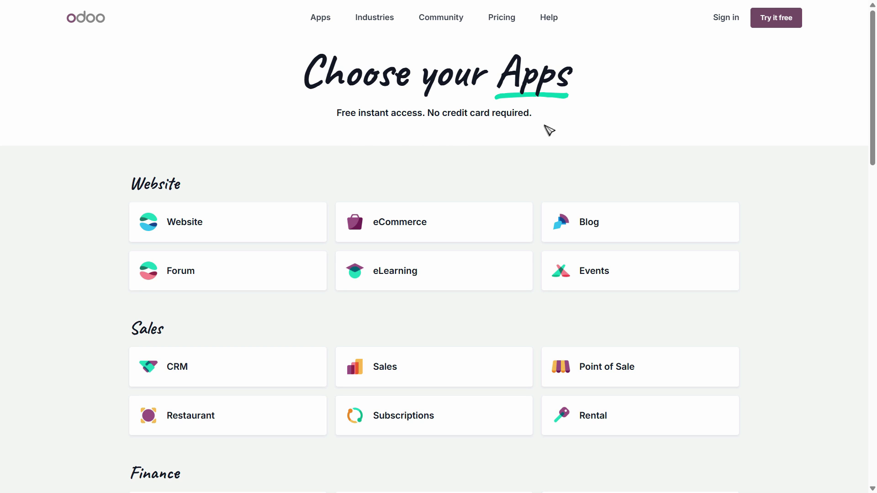
- Select Sales as the first trial app, giving 1 app selected
{"action": "scroll", "coordinate": [816, 153], "scroll_direction": "down", "scroll_amount": 3}
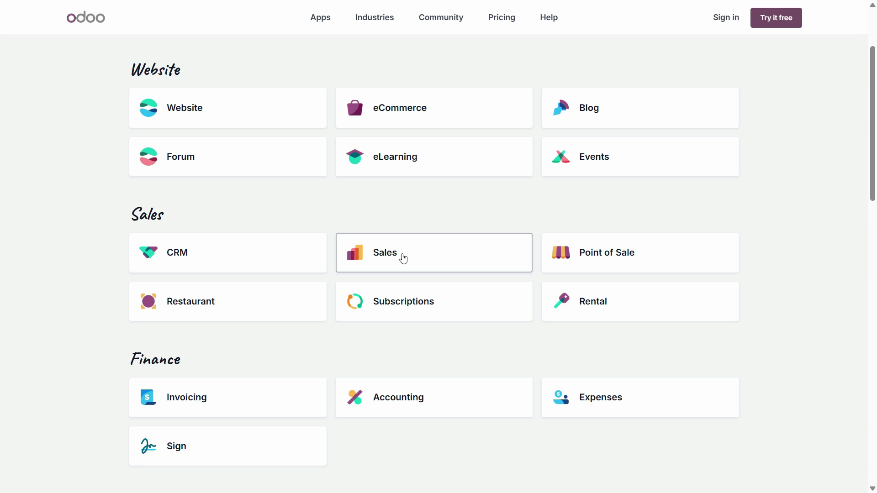
{"action": "left_click", "coordinate": [387, 264]}
{"action": "scroll", "coordinate": [836, 274], "scroll_direction": "down", "scroll_amount": 2}
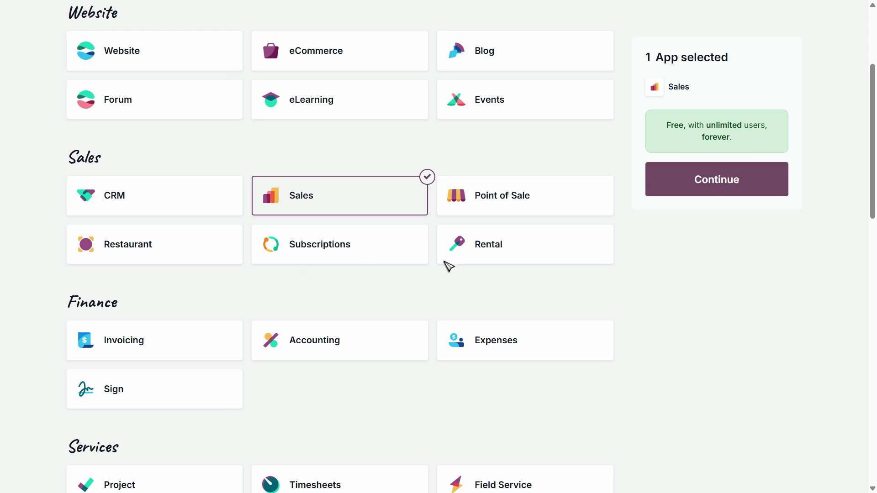
- Add Accounting, Expenses and Invoicing to the selected trial apps
{"action": "left_click", "coordinate": [305, 354]}
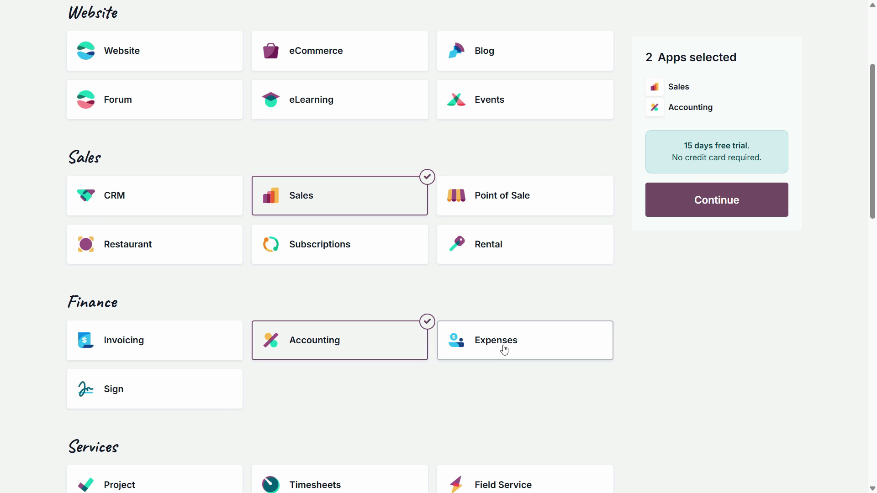
{"action": "scroll", "coordinate": [707, 324], "scroll_direction": "down", "scroll_amount": 1}
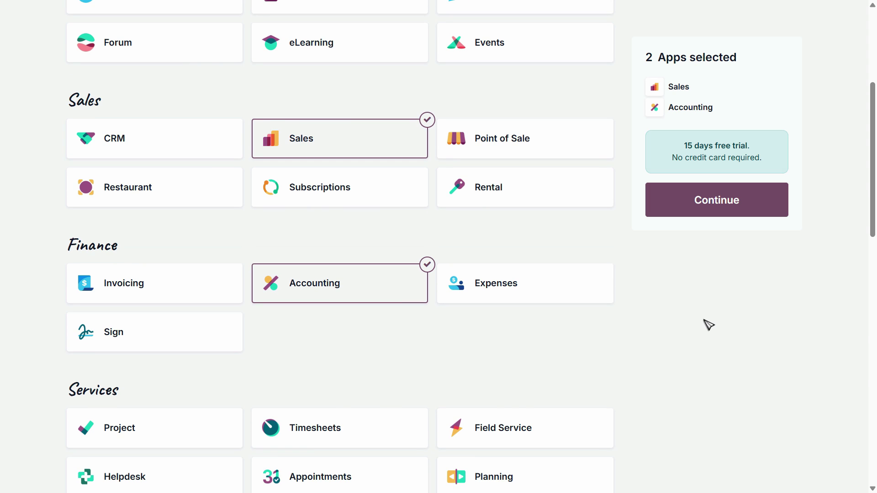
{"action": "scroll", "coordinate": [706, 323], "scroll_direction": "down", "scroll_amount": 2}
{"action": "left_click", "coordinate": [504, 173]}
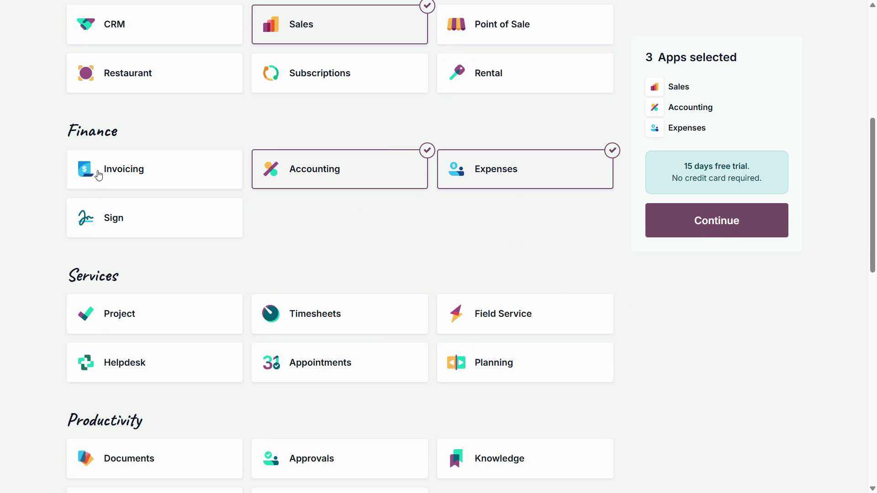
{"action": "left_click", "coordinate": [97, 176]}
{"action": "scroll", "coordinate": [378, 298], "scroll_direction": "up", "scroll_amount": 2}
{"action": "scroll", "coordinate": [384, 320], "scroll_direction": "down", "scroll_amount": 6}
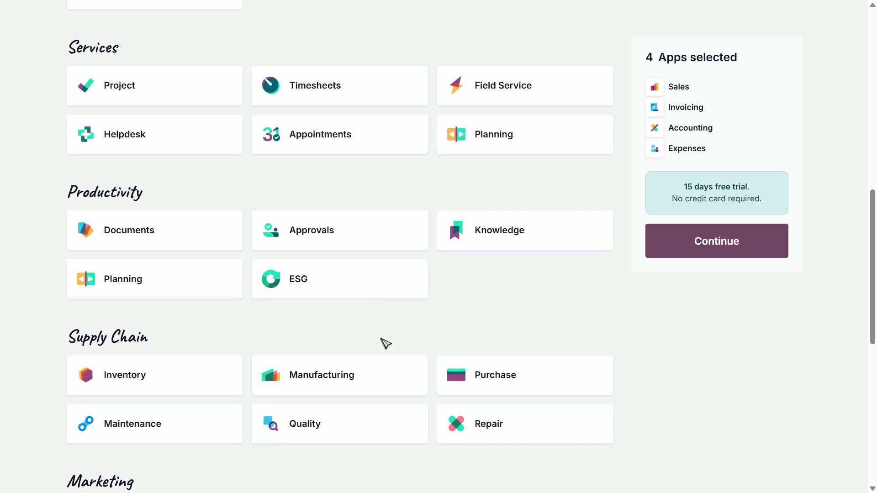
{"action": "scroll", "coordinate": [388, 343], "scroll_direction": "up", "scroll_amount": 7}
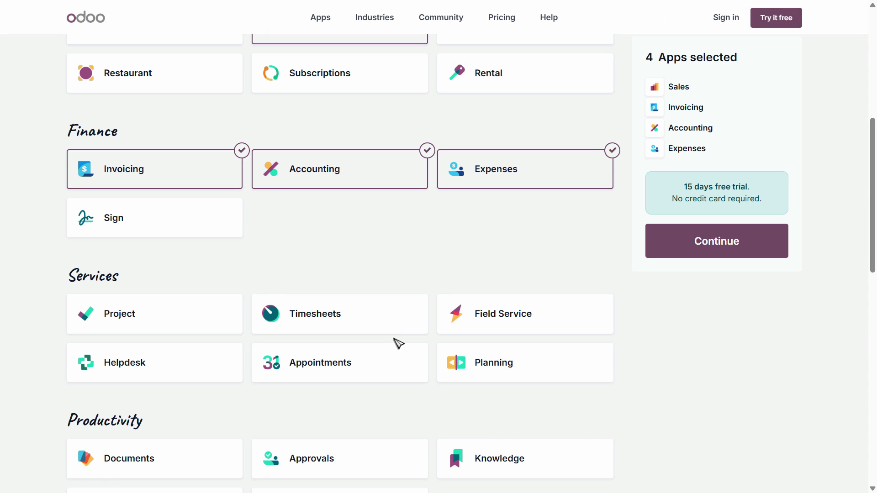
{"action": "scroll", "coordinate": [292, 296], "scroll_direction": "down", "scroll_amount": 6}
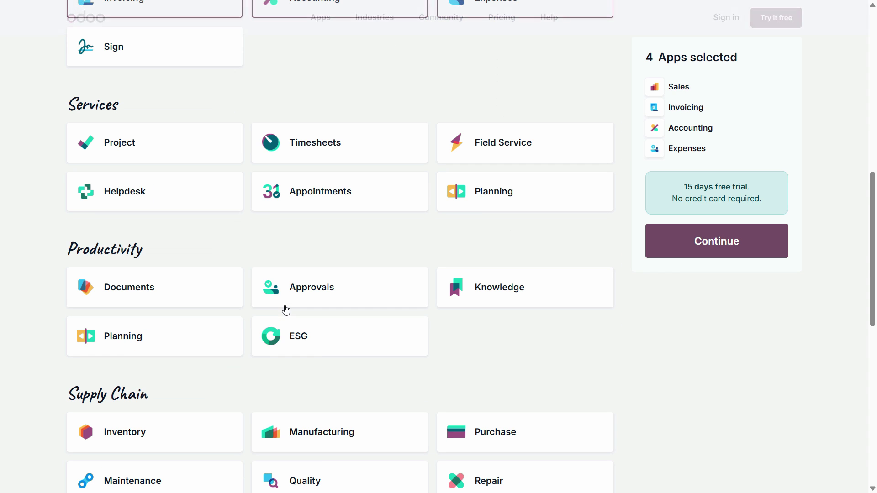
{"action": "scroll", "coordinate": [398, 307], "scroll_direction": "up", "scroll_amount": 1}
{"action": "scroll", "coordinate": [400, 303], "scroll_direction": "up", "scroll_amount": 4}
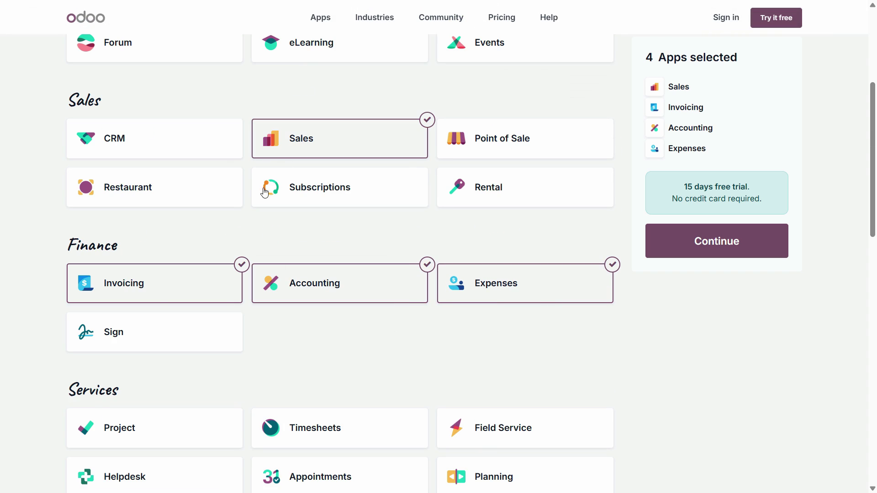
{"action": "scroll", "coordinate": [330, 311], "scroll_direction": "up", "scroll_amount": 3}
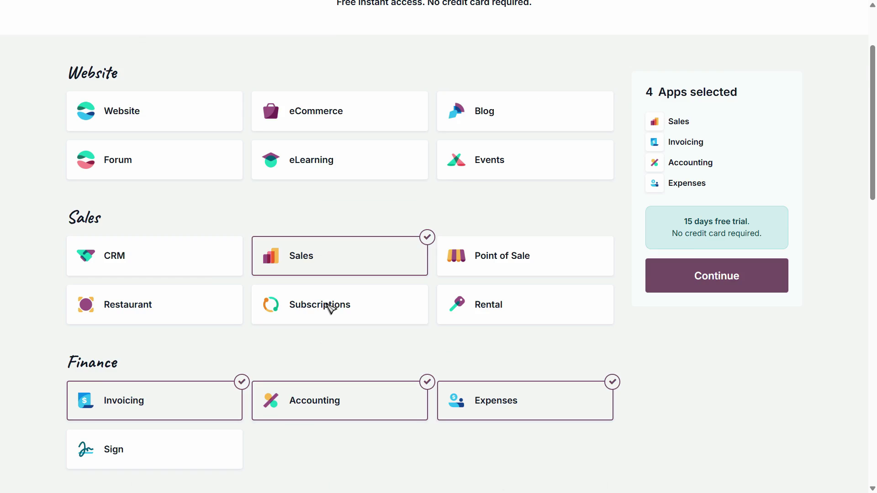
{"action": "scroll", "coordinate": [330, 310], "scroll_direction": "down", "scroll_amount": 4}
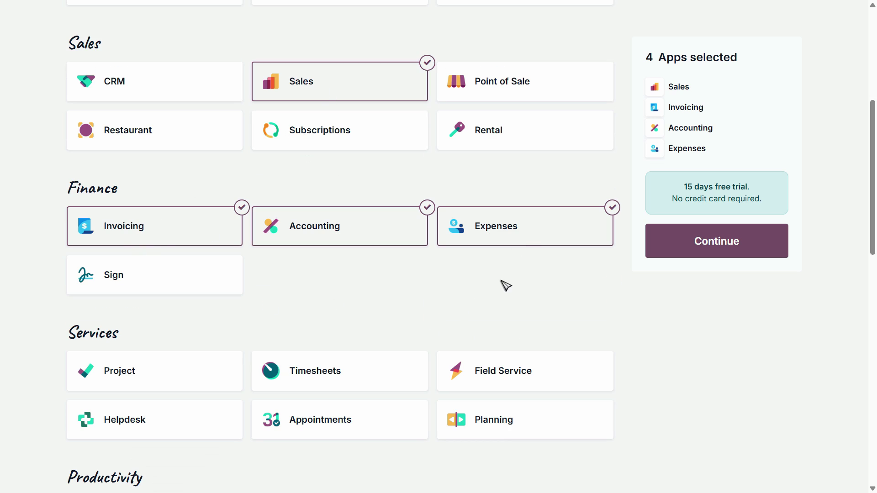
{"action": "scroll", "coordinate": [506, 287], "scroll_direction": "down", "scroll_amount": 4}
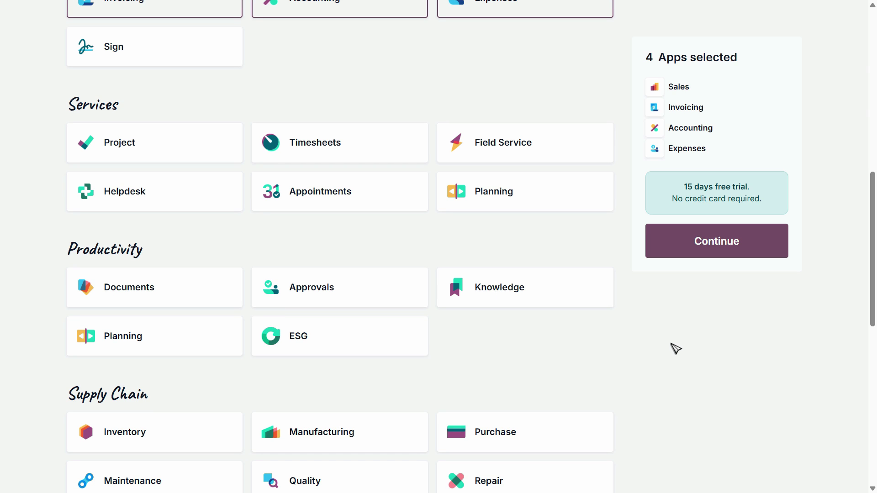
{"action": "scroll", "coordinate": [671, 348], "scroll_direction": "down", "scroll_amount": 2}
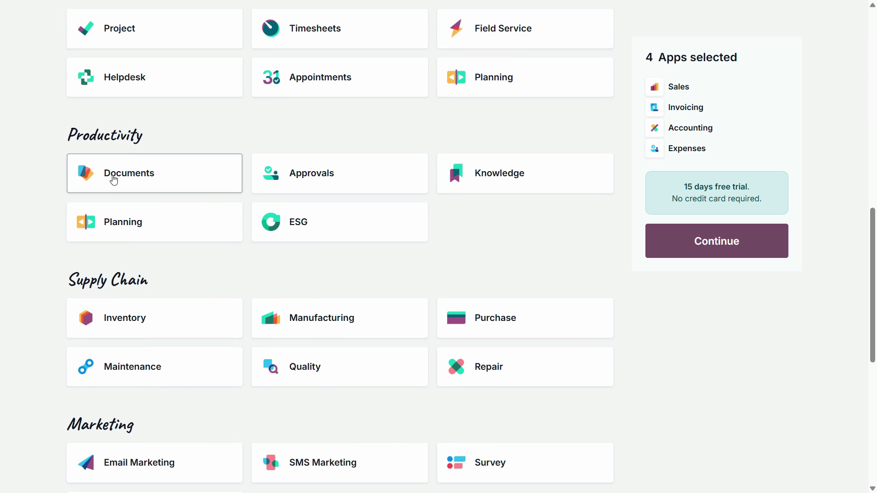
{"action": "scroll", "coordinate": [388, 254], "scroll_direction": "down", "scroll_amount": 2}
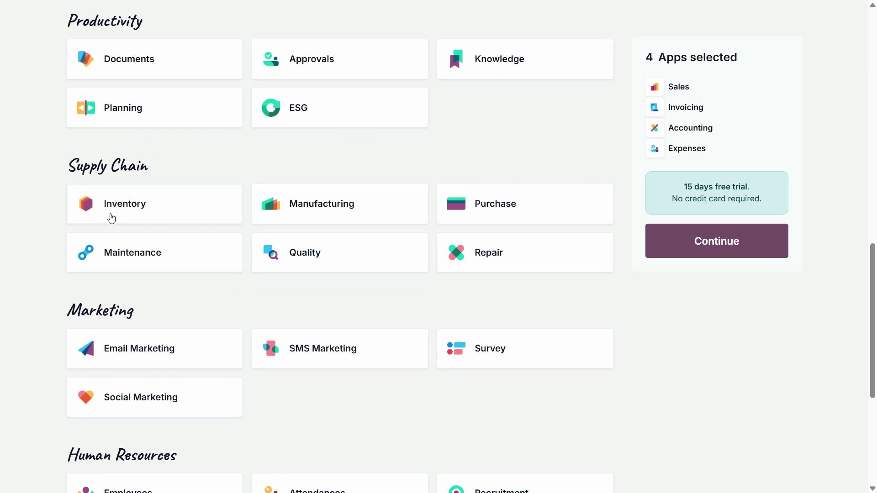
- Add Inventory, Manufacturing, Purchase, Maintenance and Quality to the selected apps
{"action": "left_click", "coordinate": [155, 208]}
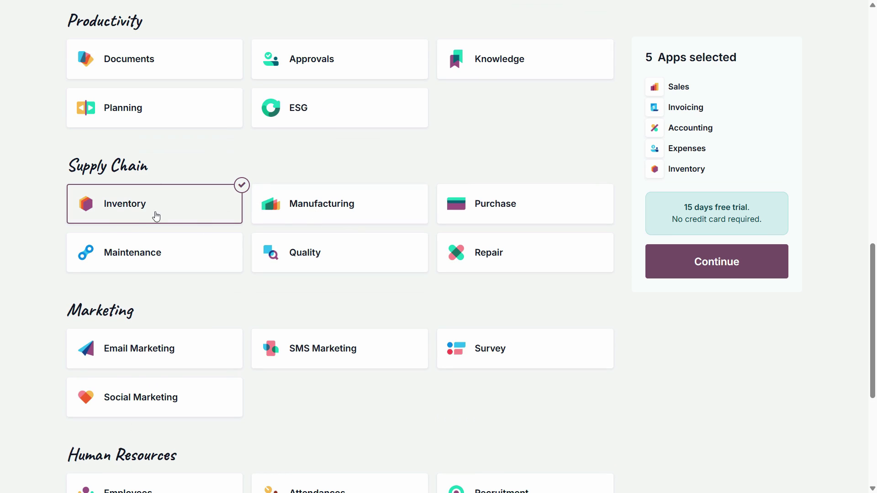
{"action": "left_click", "coordinate": [321, 210]}
{"action": "left_click", "coordinate": [449, 220]}
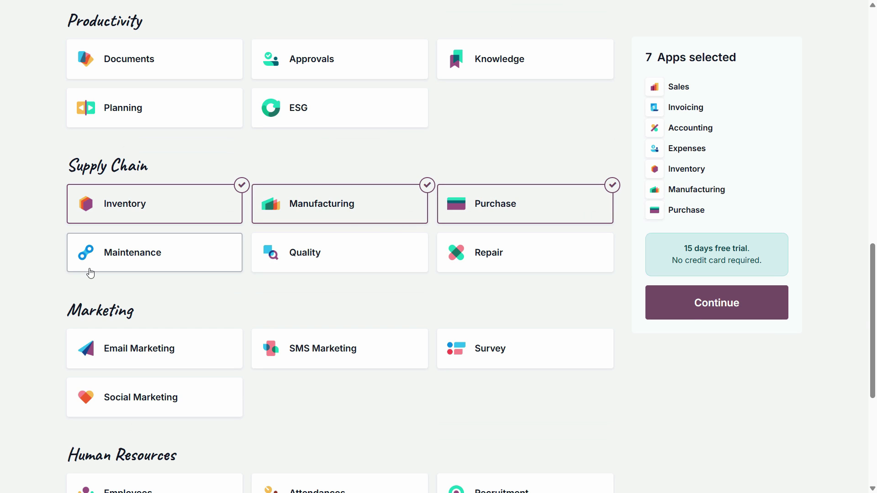
{"action": "left_click", "coordinate": [159, 262]}
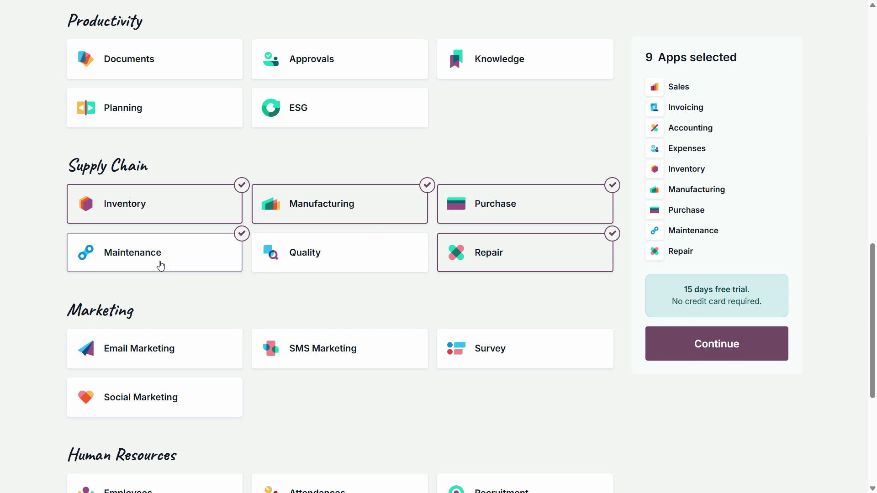
{"action": "left_click", "coordinate": [301, 265]}
{"action": "scroll", "coordinate": [313, 292], "scroll_direction": "down", "scroll_amount": 2}
{"action": "scroll", "coordinate": [420, 315], "scroll_direction": "down", "scroll_amount": 3}
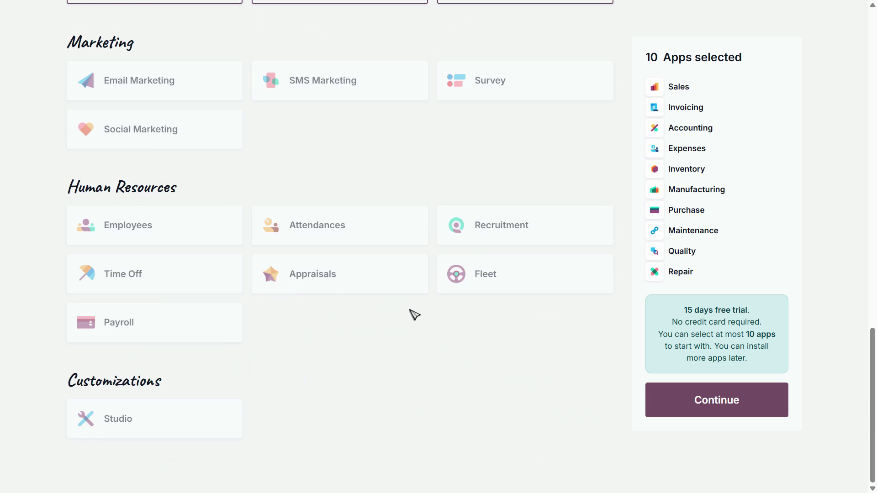
{"action": "scroll", "coordinate": [358, 254], "scroll_direction": "up", "scroll_amount": 5}
- Deselect and reselect Quality, then continue to sign-up with ten apps selected
{"action": "left_click", "coordinate": [342, 231]}
{"action": "scroll", "coordinate": [194, 264], "scroll_direction": "down", "scroll_amount": 4}
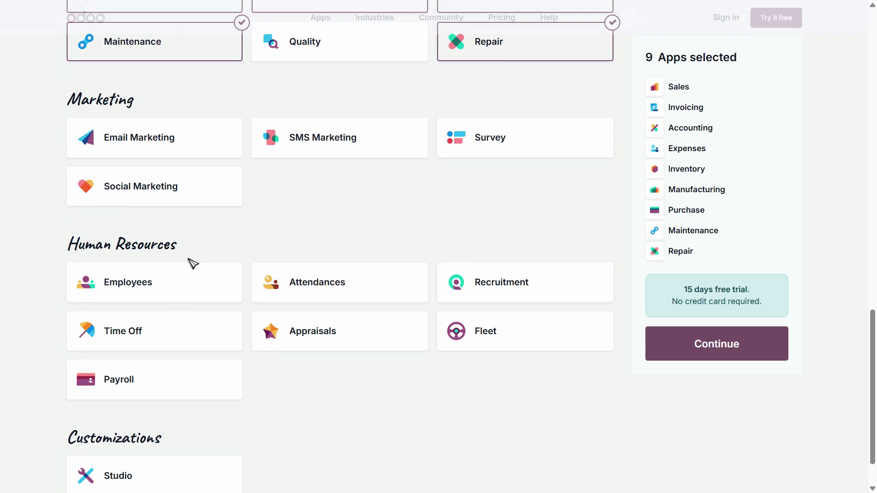
{"action": "scroll", "coordinate": [182, 257], "scroll_direction": "down", "scroll_amount": 1}
{"action": "scroll", "coordinate": [188, 266], "scroll_direction": "up", "scroll_amount": 4}
{"action": "scroll", "coordinate": [188, 265], "scroll_direction": "up", "scroll_amount": 3}
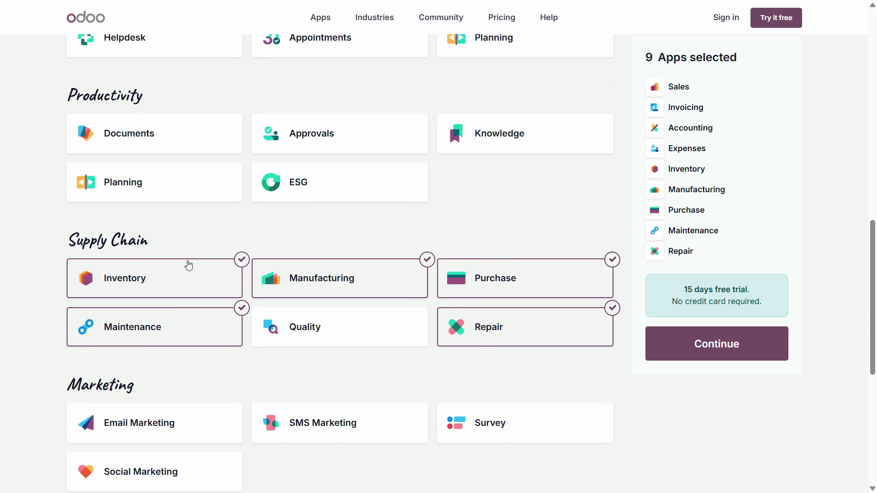
{"action": "left_click", "coordinate": [322, 340]}
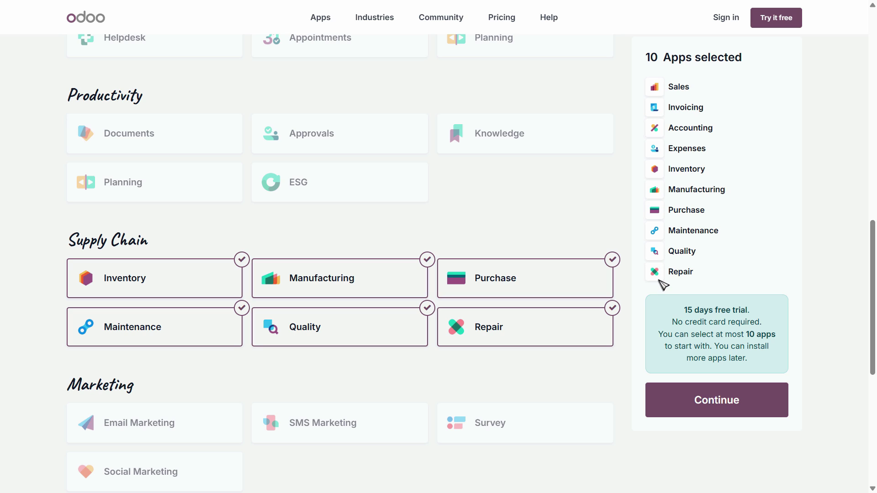
{"action": "left_click", "coordinate": [728, 409]}
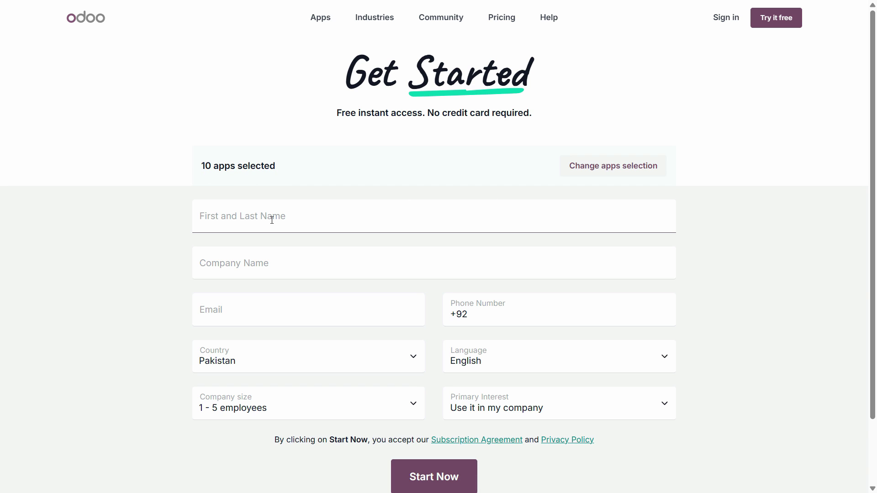
- Enter the user's full name, company name Accountech and the autofilled e-mail address
{"action": "left_click", "coordinate": [316, 216]}
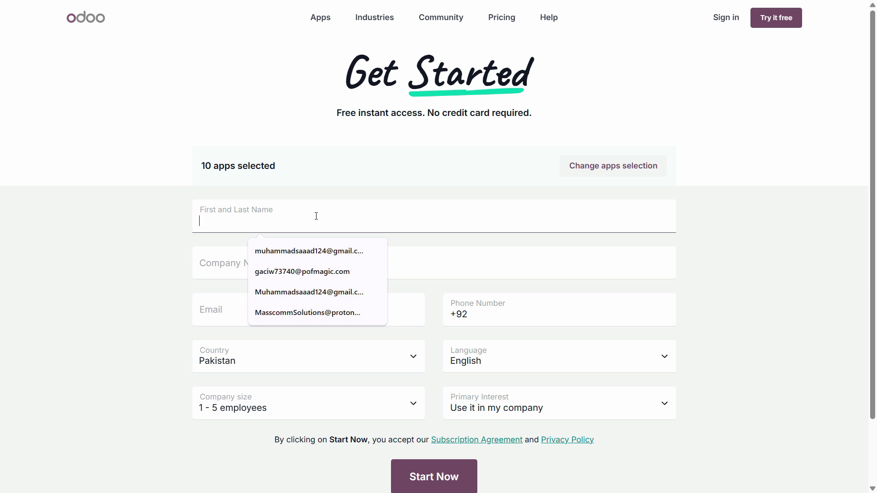
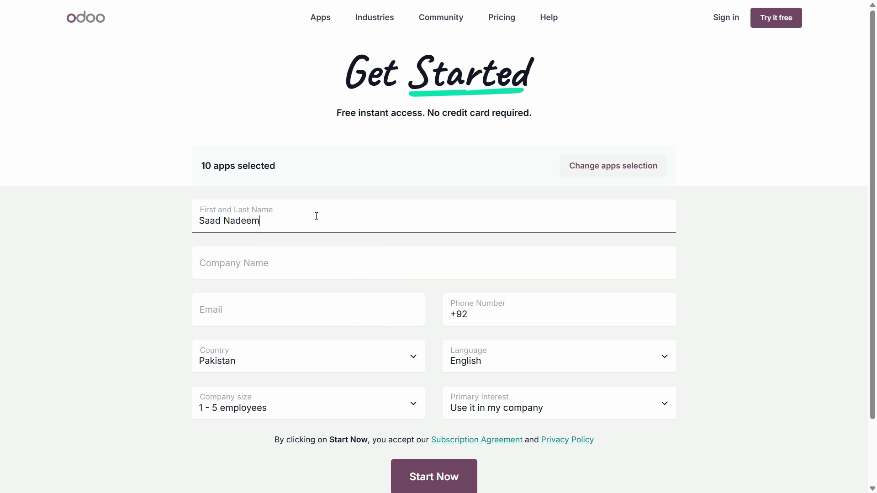
{"action": "key", "text": "Tab"}
{"action": "type", "text": "Acc"}
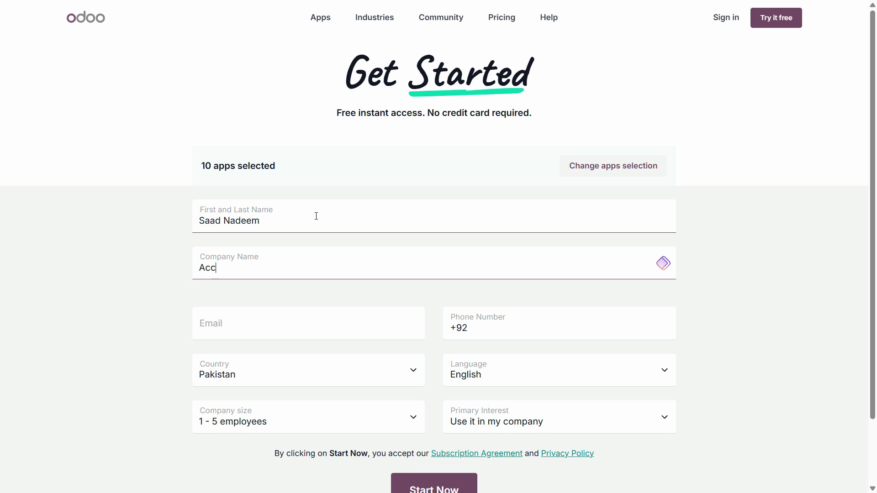
{"action": "type", "text": "ountech"}
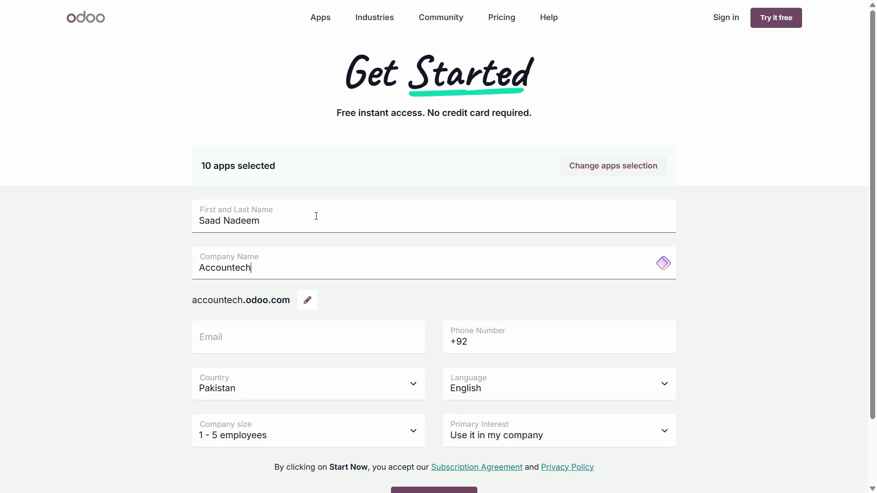
{"action": "left_click", "coordinate": [602, 350]}
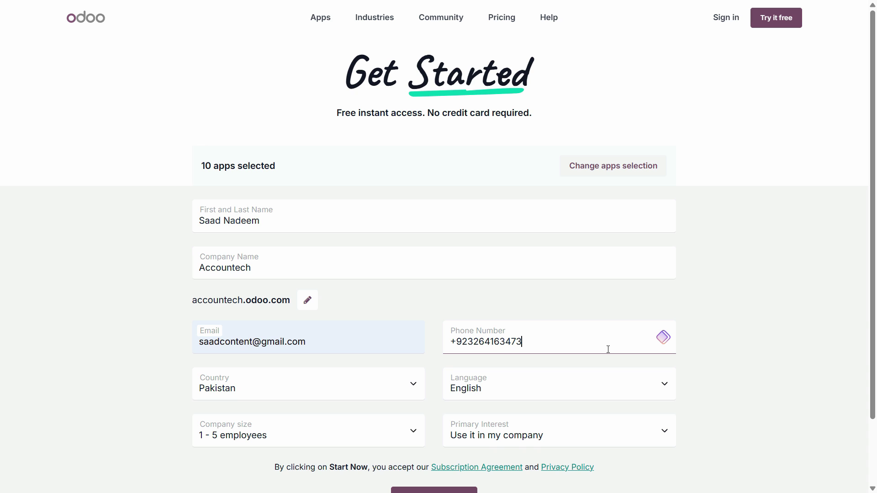
- Keep company size at 1 - 5 employees and choose primary interest 'I am a teacher'
{"action": "scroll", "coordinate": [443, 364], "scroll_direction": "down", "scroll_amount": 1}
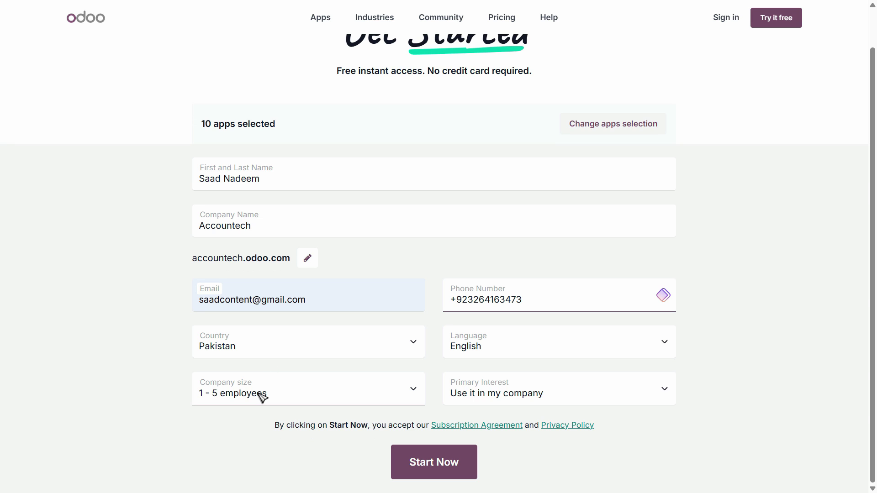
{"action": "left_click", "coordinate": [233, 396]}
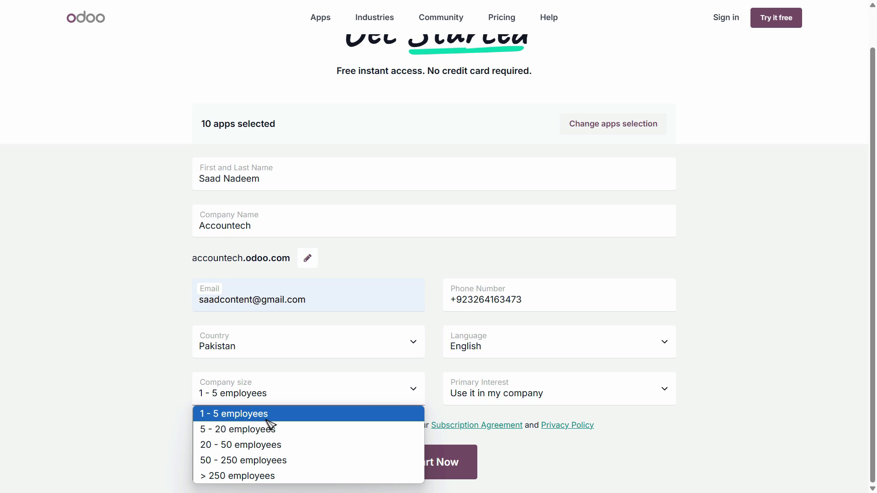
{"action": "left_click", "coordinate": [316, 421]}
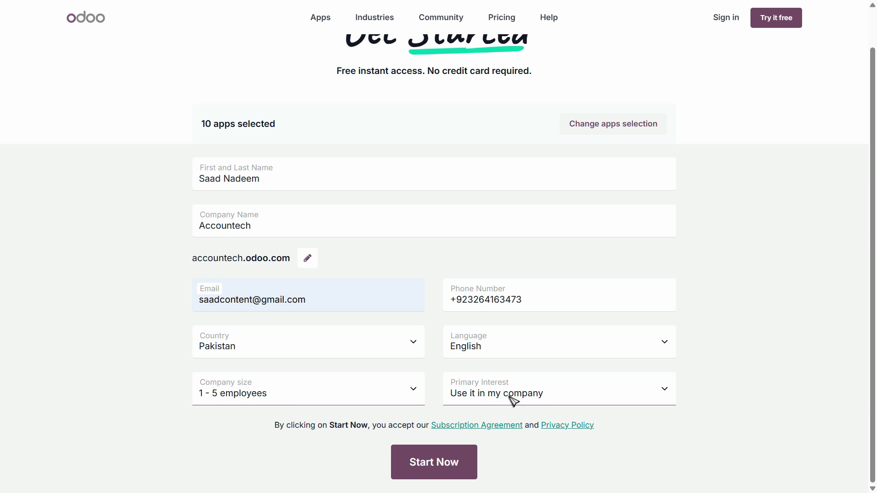
{"action": "left_click", "coordinate": [543, 403]}
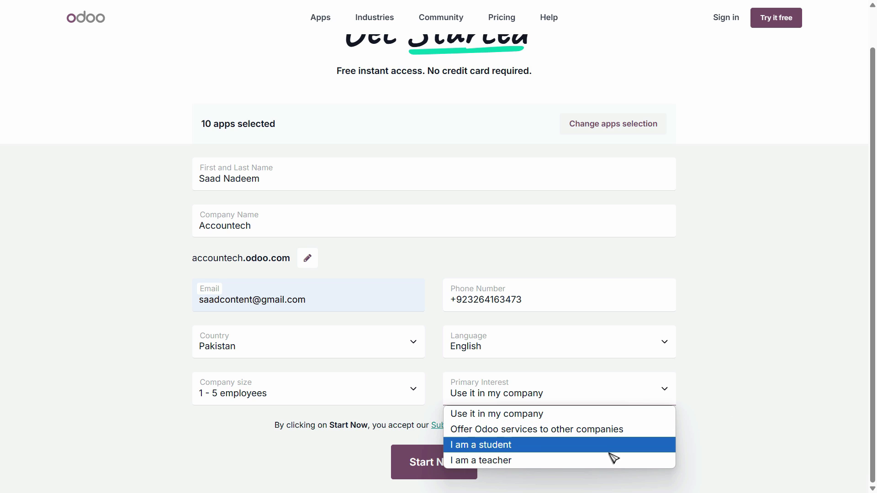
{"action": "left_click", "coordinate": [812, 388]}
{"action": "left_click", "coordinate": [543, 395]}
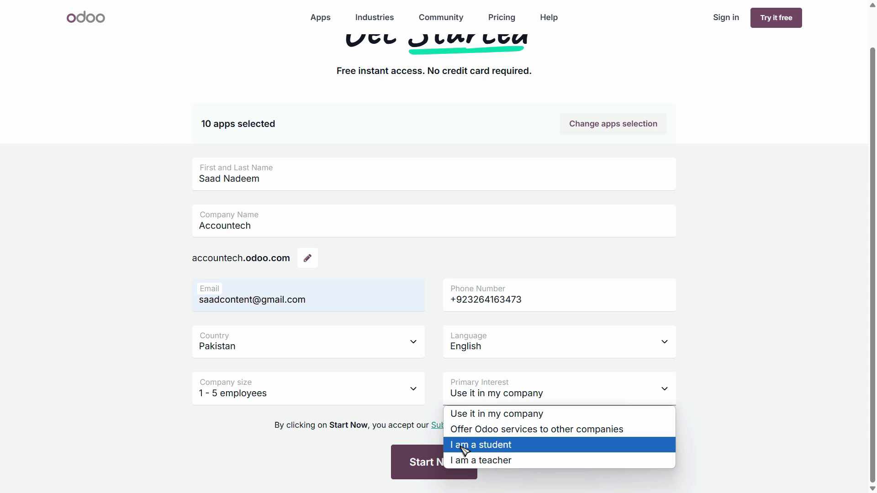
{"action": "left_click", "coordinate": [487, 461]}
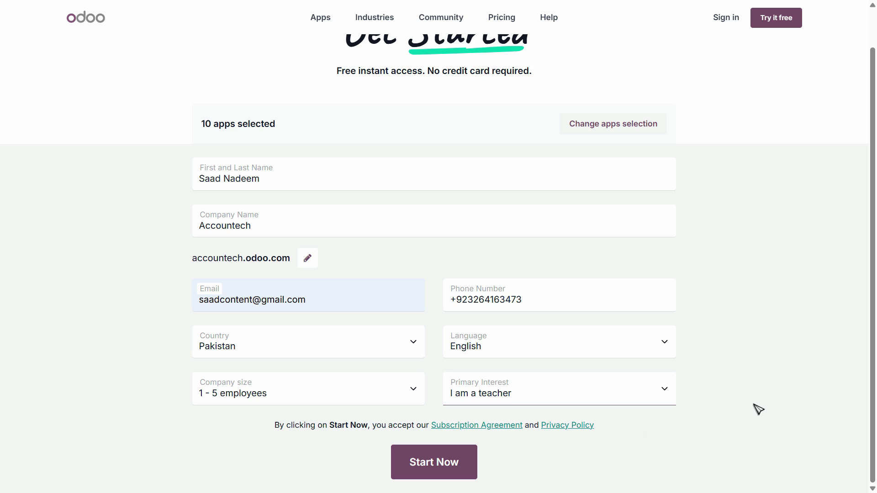
{"action": "left_click", "coordinate": [446, 469]}
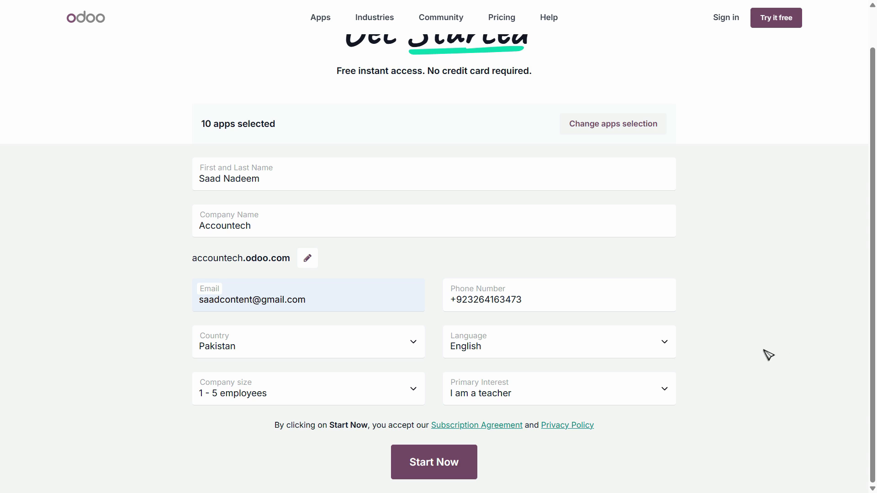
- Create the Accountech database, clear Sales' My Quotations filter, and return to the apps home
{"action": "left_click", "coordinate": [470, 466]}
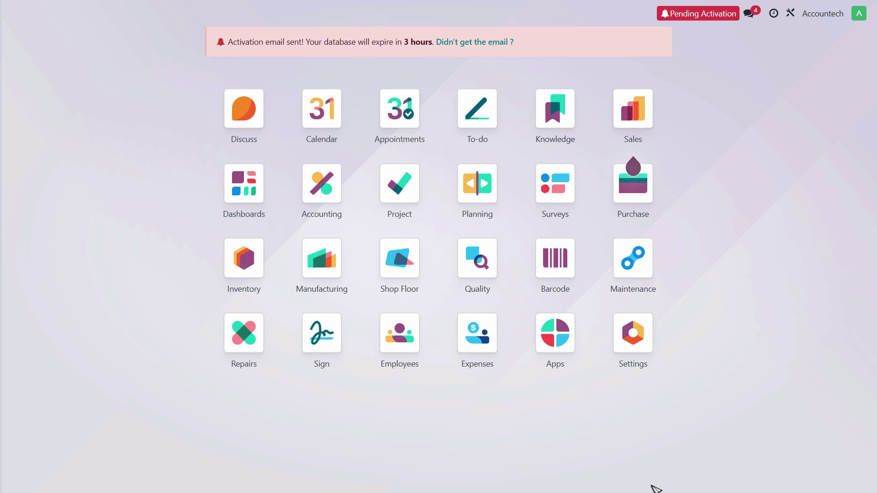
{"action": "left_click", "coordinate": [633, 108]}
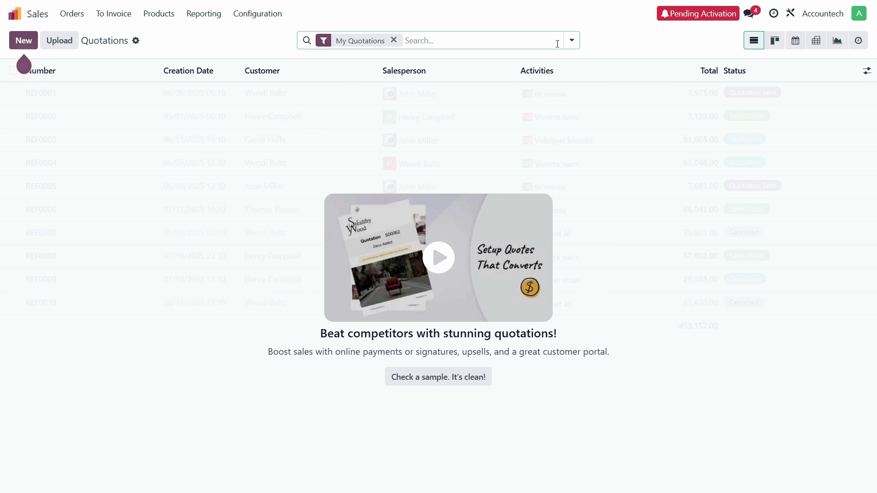
{"action": "left_click", "coordinate": [393, 40]}
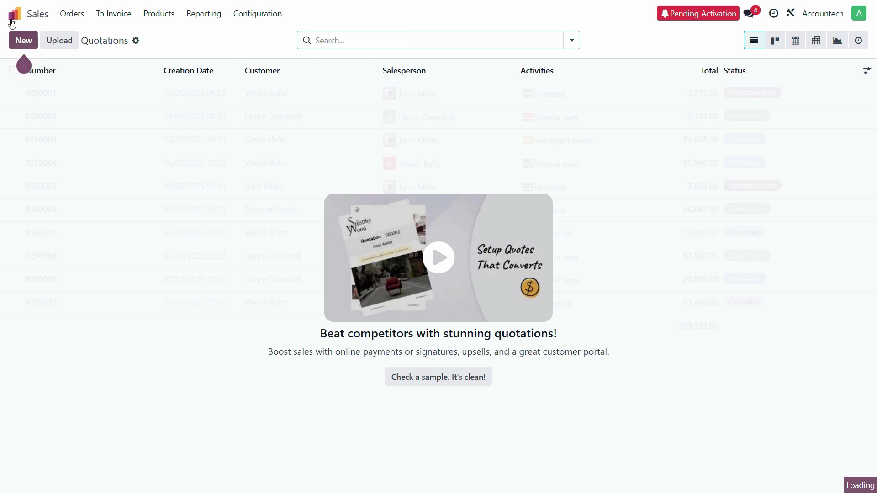
{"action": "left_click", "coordinate": [14, 14]}
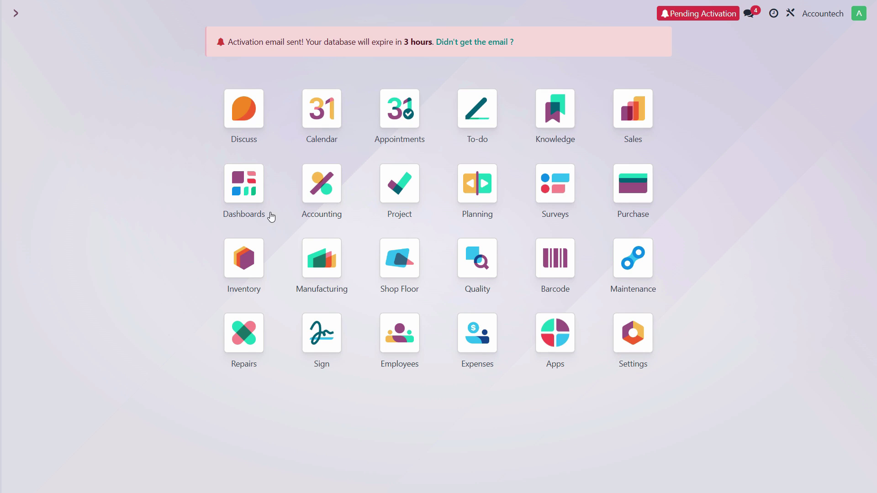
{"action": "left_click", "coordinate": [314, 187]}
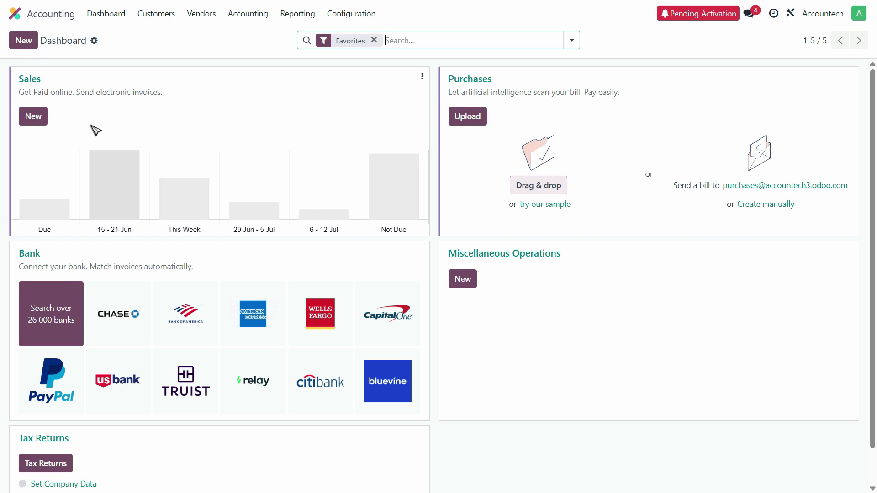
{"action": "left_click", "coordinate": [113, 14]}
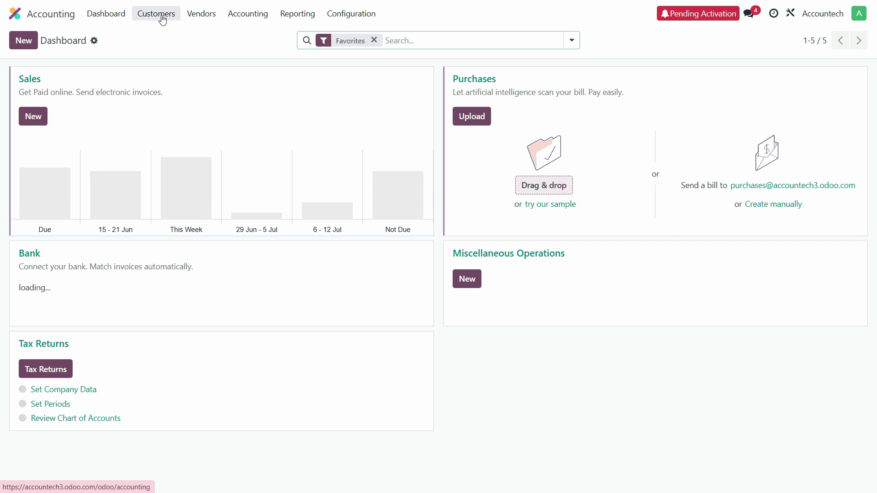
{"action": "left_click", "coordinate": [242, 17]}
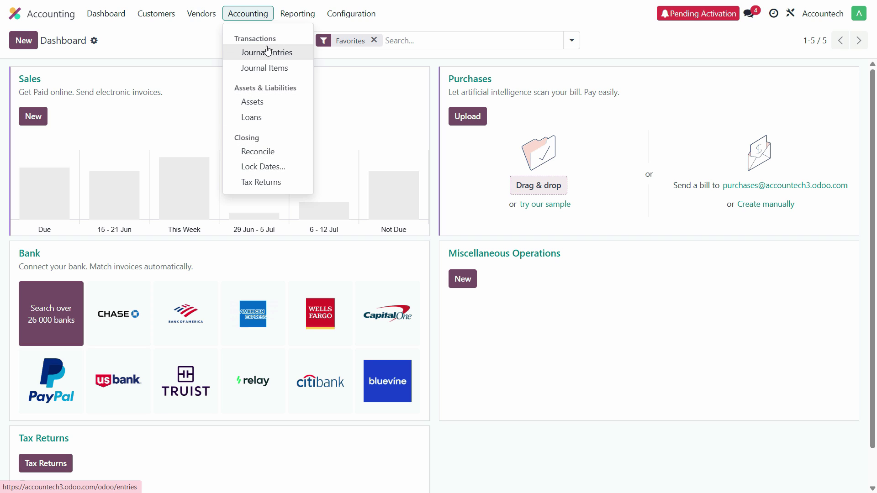
{"action": "mouse_move", "coordinate": [356, 15]}
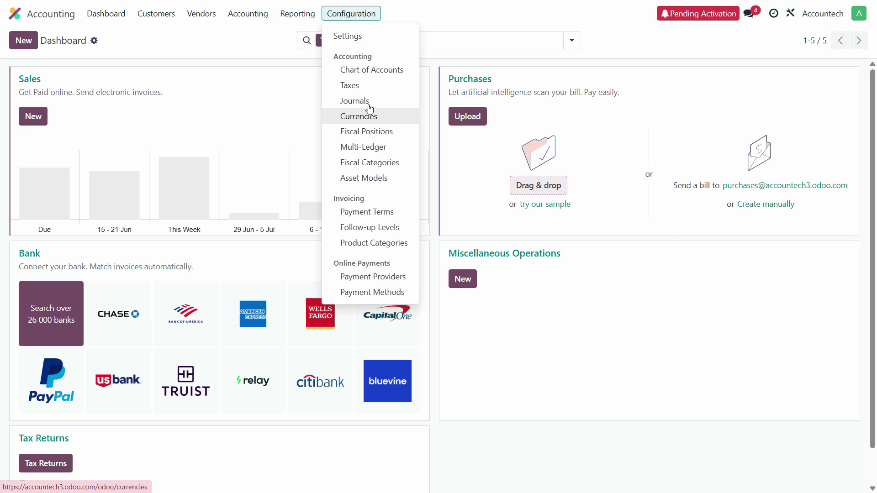
{"action": "left_click", "coordinate": [256, 41]}
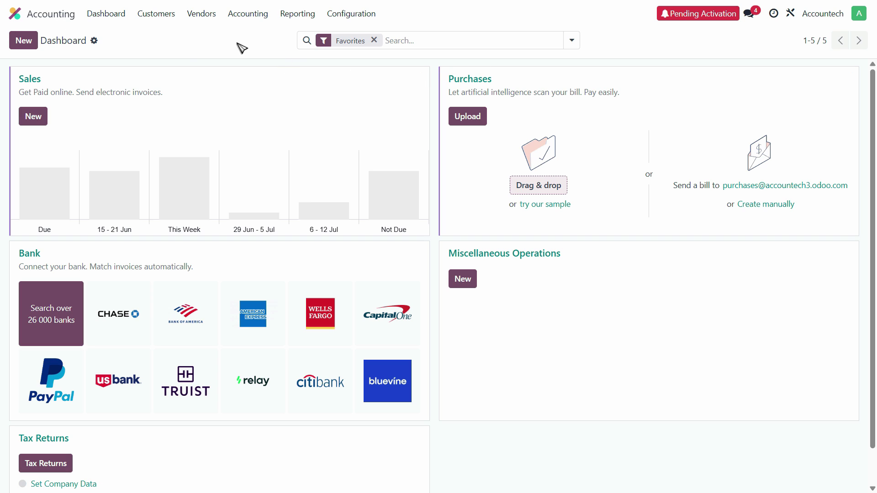
{"action": "left_click", "coordinate": [18, 14]}
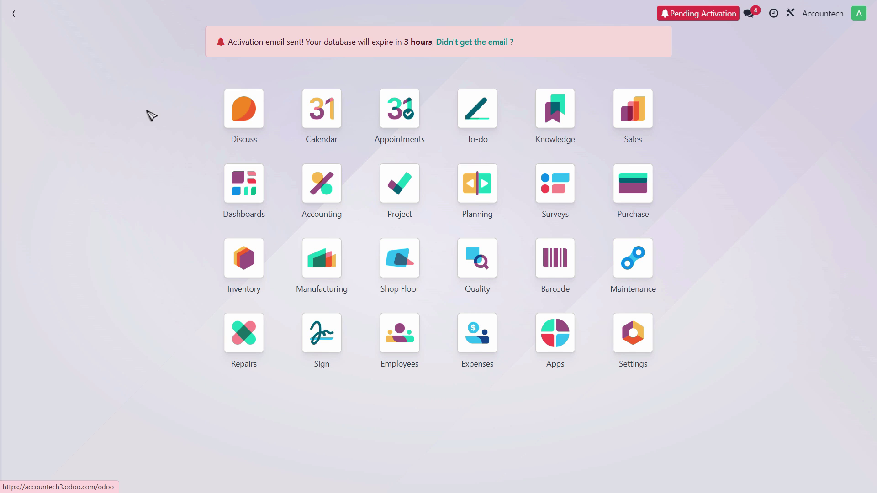